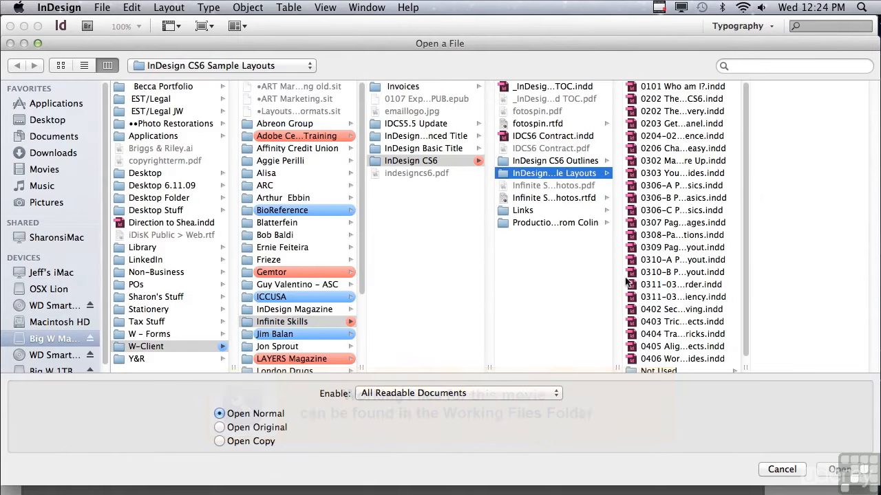
Step: Open the document 0406 Working Smart with Smart Guides.indd from the InDesign CS6 sample layouts folder
click(659, 359)
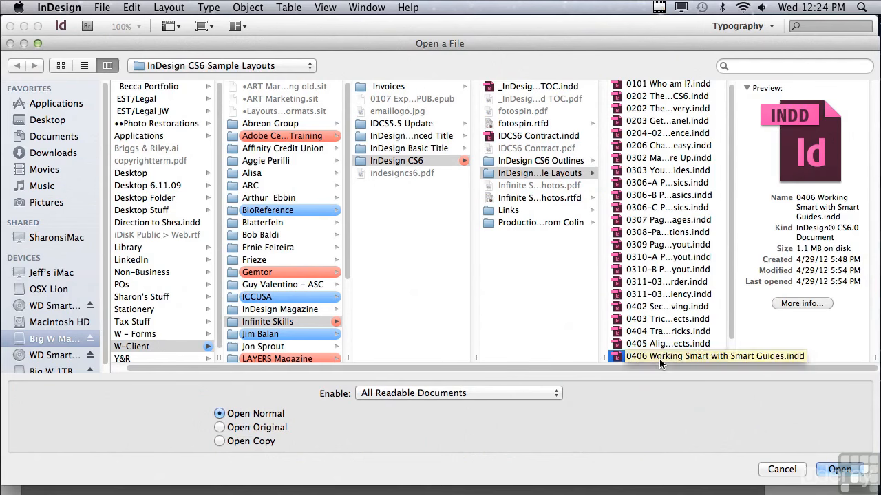
click(838, 470)
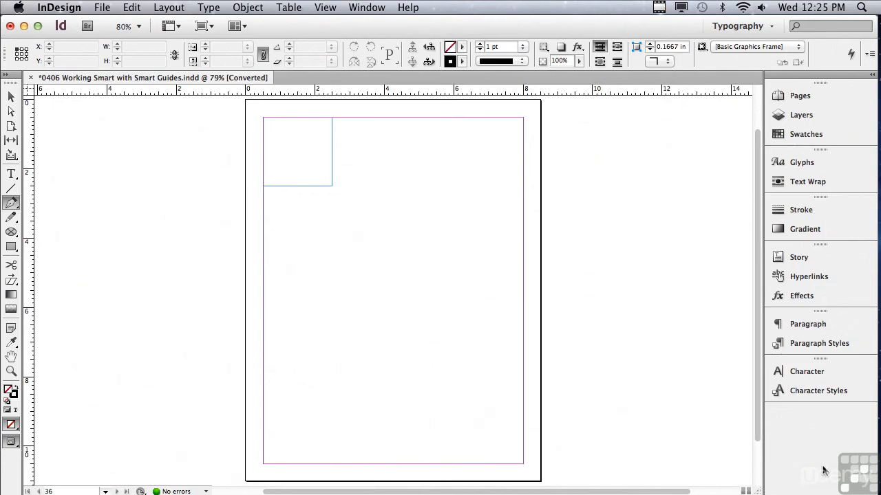
Step: Check whether Smart Guides are enabled in the document's grid and guide options
click(319, 8)
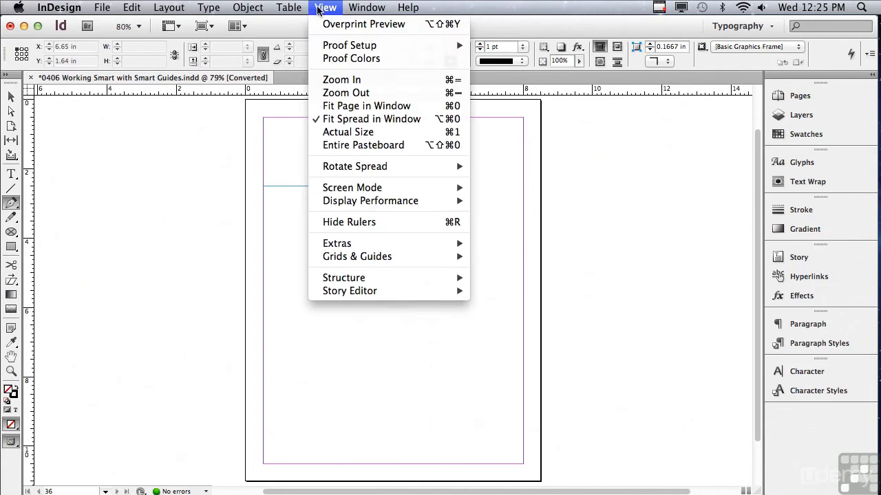
mouse_move(355, 258)
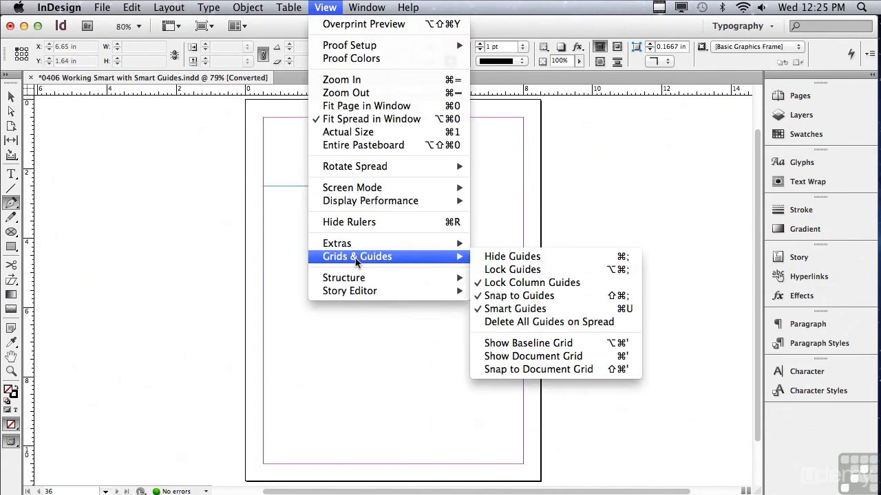
click(502, 315)
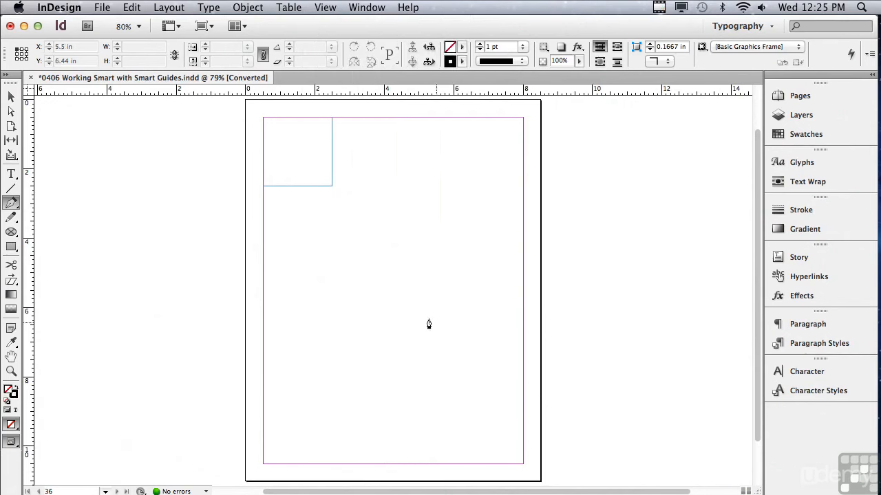
Step: Draw a 2 in by 2 in rectangle from the left margin at Y 2.76 in, matching the size of the existing square above
click(10, 247)
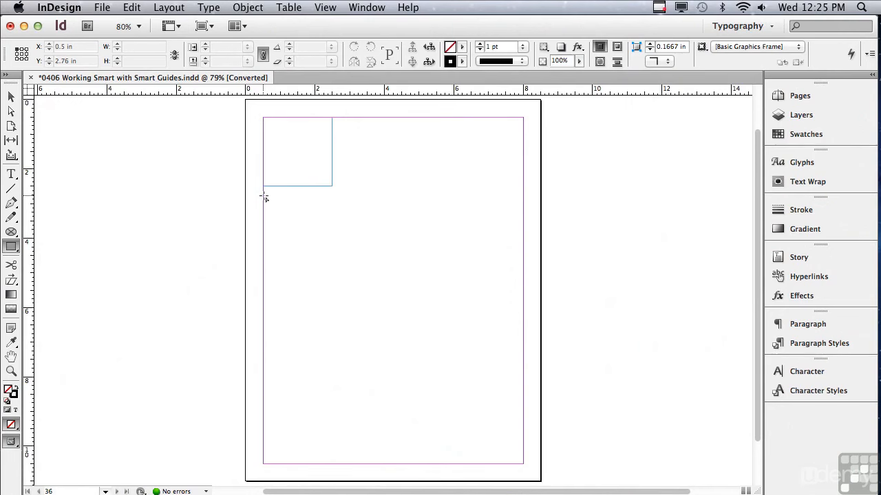
drag(264, 198, 300, 264)
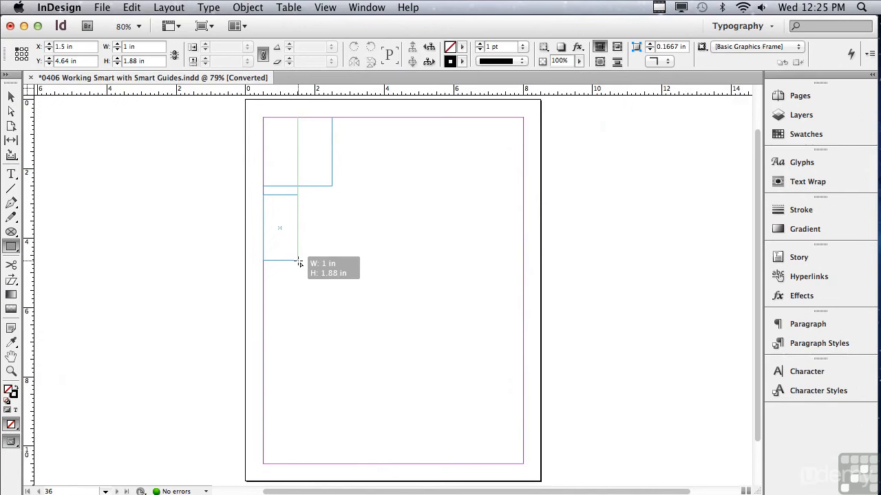
drag(299, 263, 331, 262)
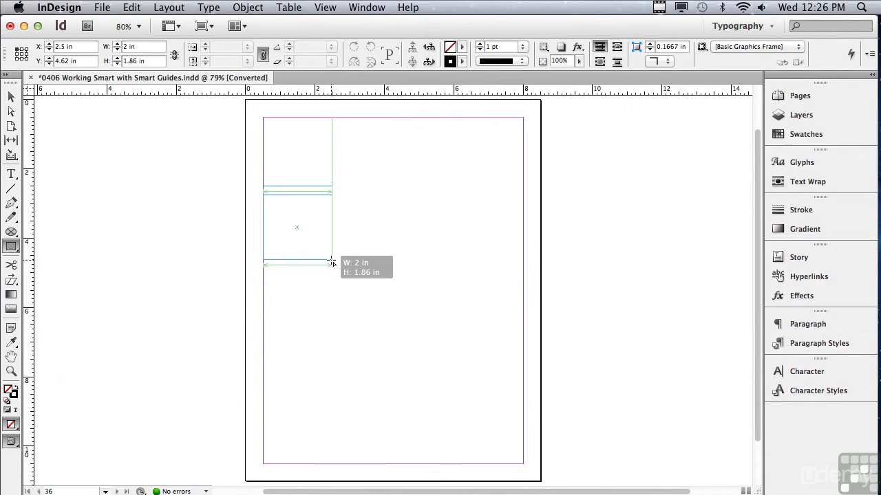
drag(332, 262, 333, 267)
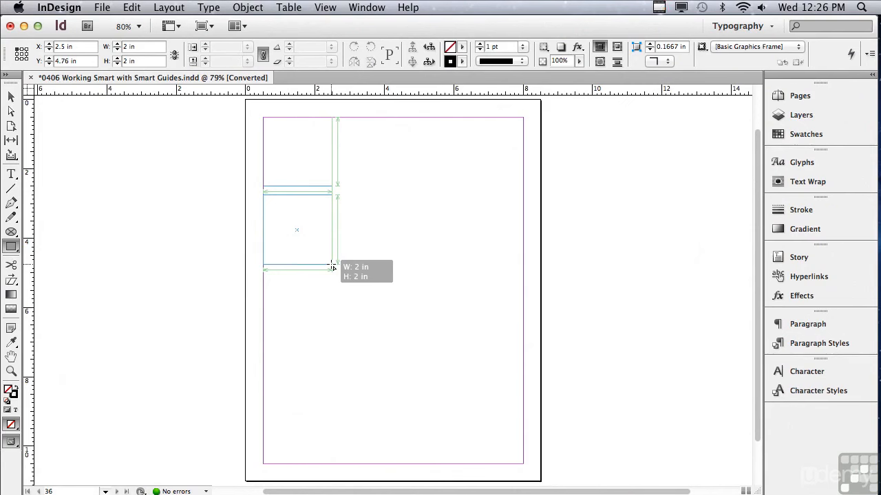
drag(332, 266, 331, 267)
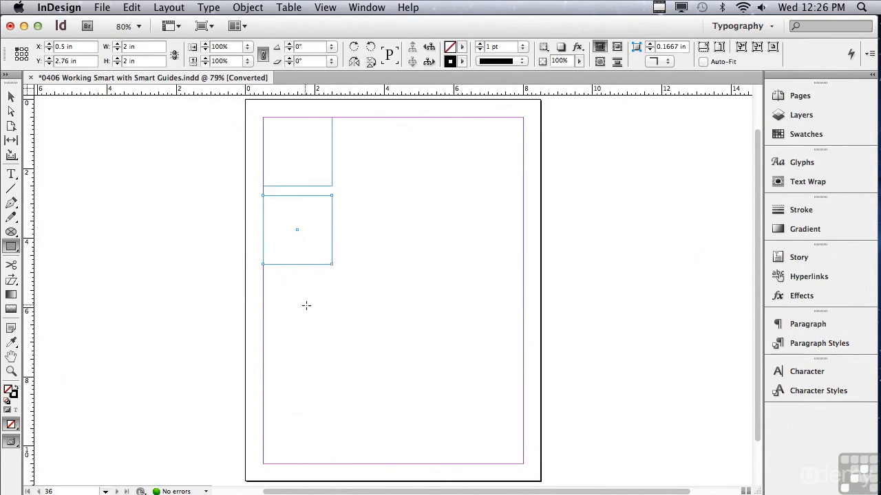
Step: Draw a third rectangle, 2 in by 2 in, from the left margin at Y 5.5 in, below the second square
click(263, 292)
drag(263, 292, 333, 337)
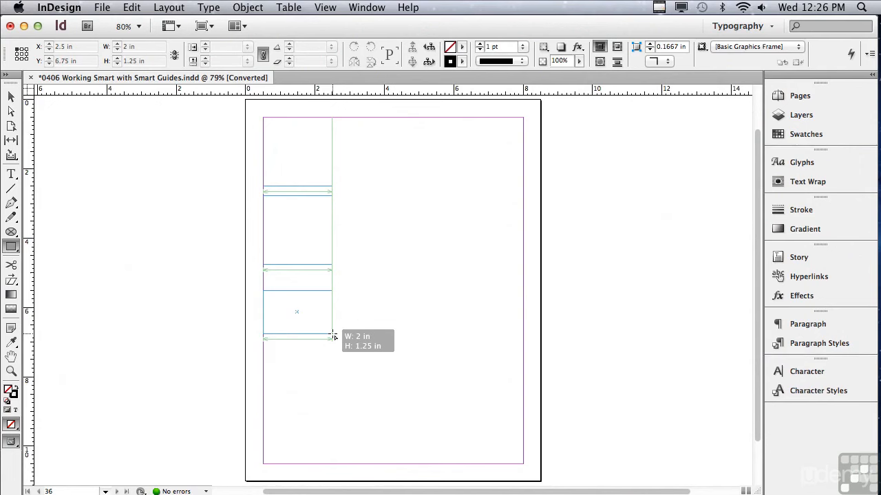
drag(333, 336, 333, 362)
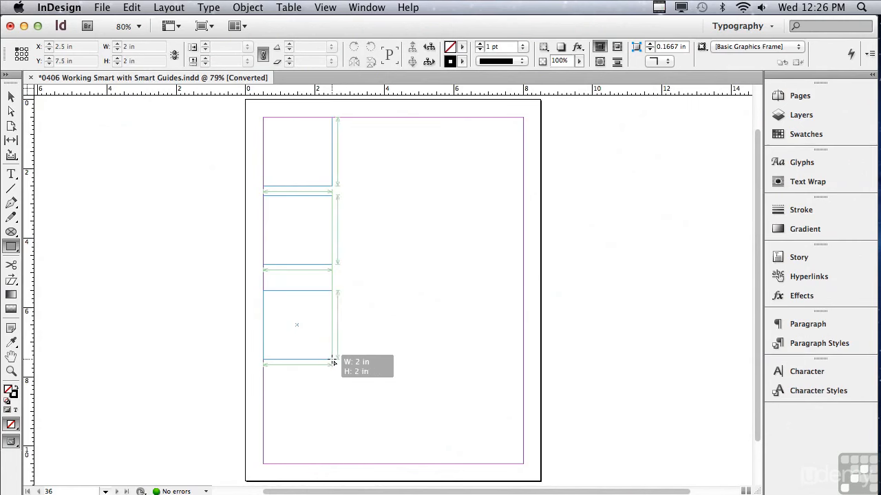
drag(333, 362, 333, 362)
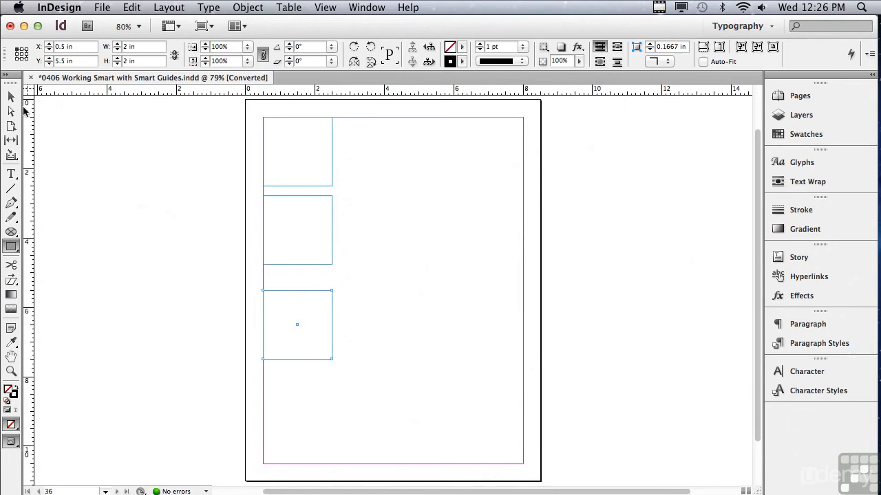
Step: Move the third square up to Y 5.02 in so its gap equals the spacing between the two squares above
click(11, 100)
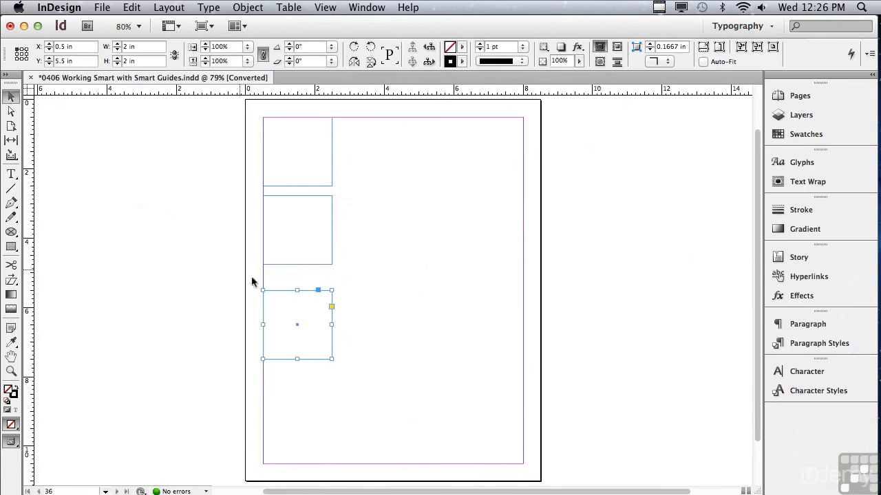
drag(297, 328, 297, 321)
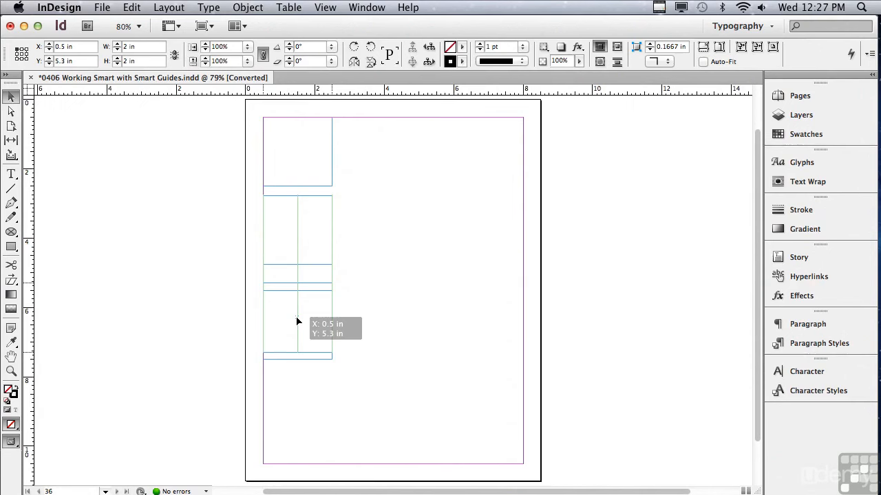
drag(297, 321, 297, 313)
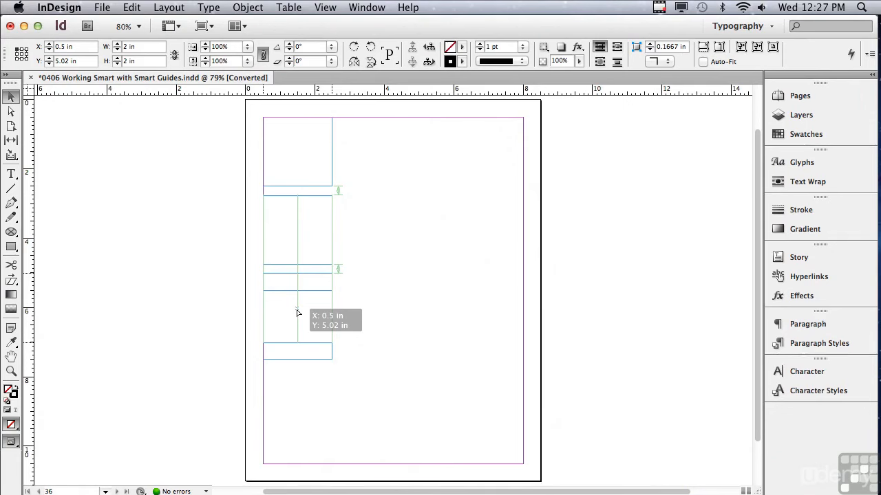
drag(297, 313, 296, 313)
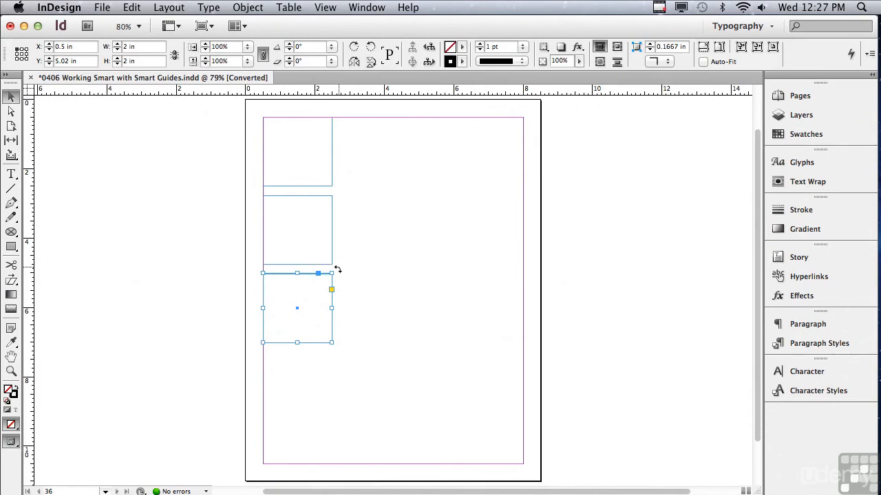
Step: Rotate the bottom square to -35° about its centre and match the middle square to the same -35° angle
drag(337, 269, 344, 305)
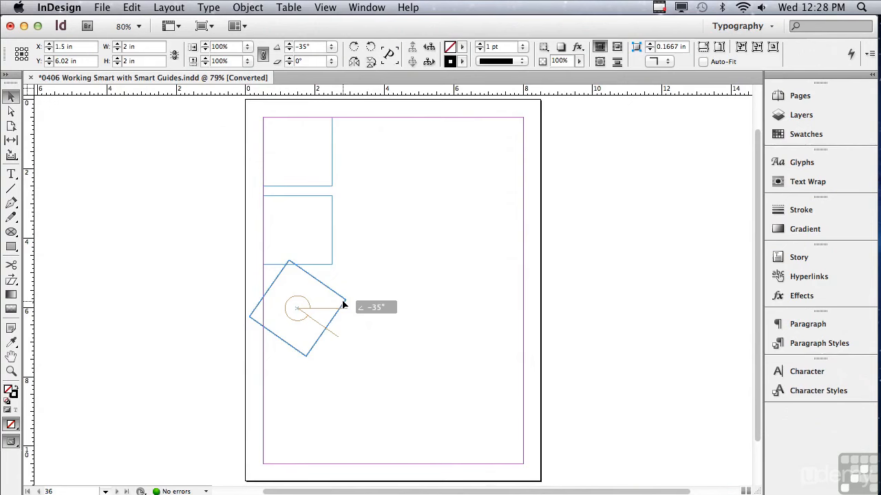
drag(344, 305, 344, 301)
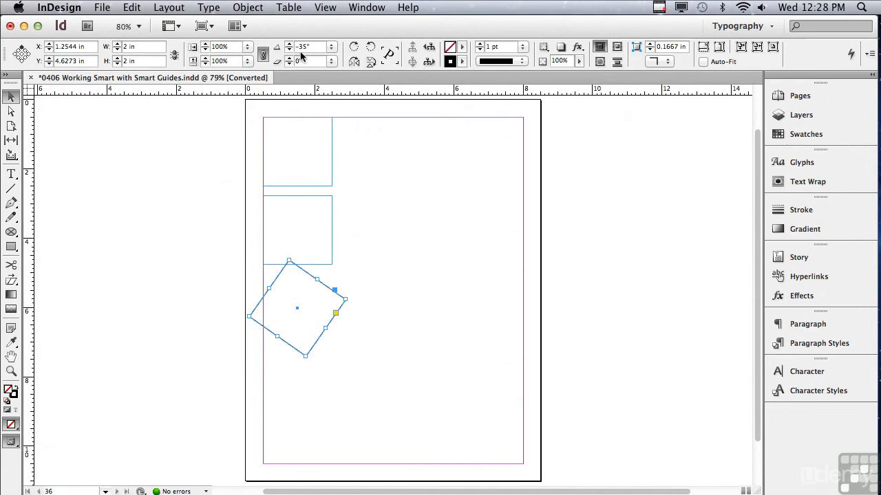
click(300, 198)
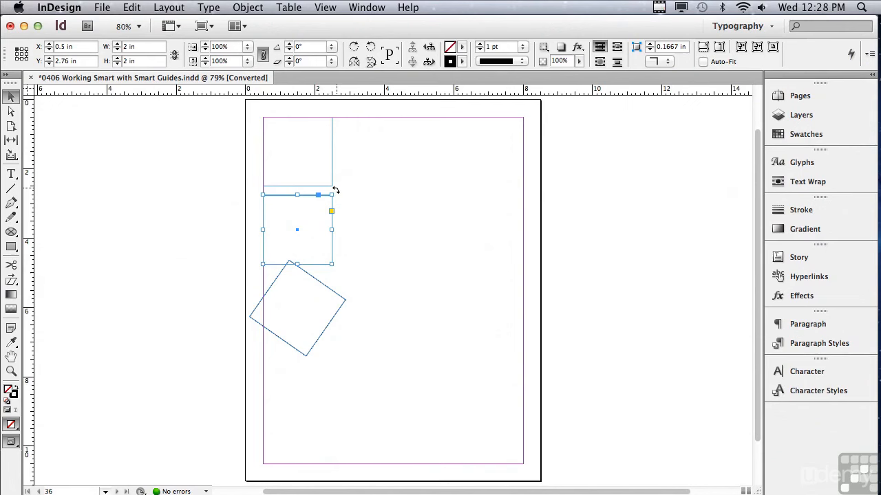
drag(335, 190, 339, 224)
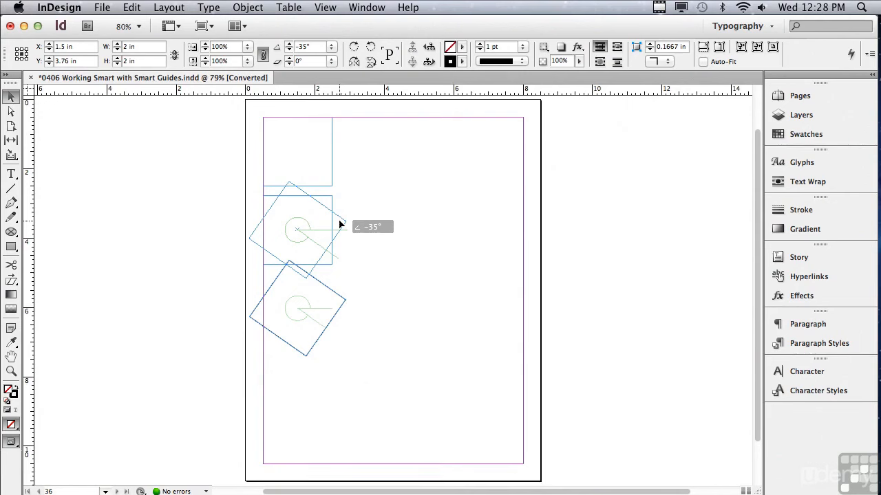
drag(340, 223, 339, 224)
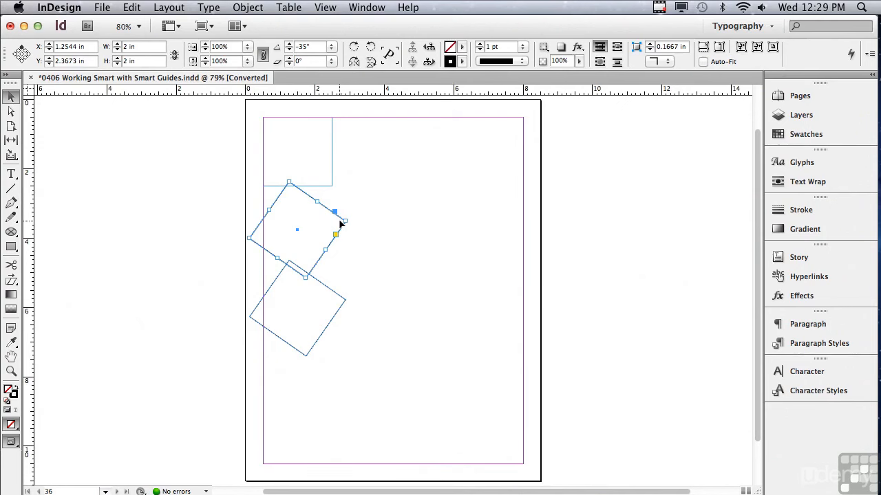
Step: Move the top square horizontally to X 1.8927 in, aligning its centre with the outermost right corners of the rotated squares
click(316, 190)
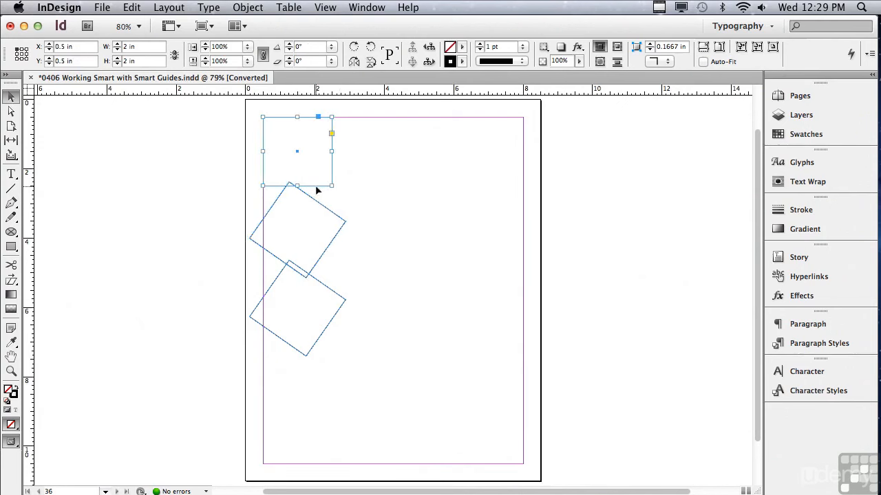
drag(316, 190, 353, 191)
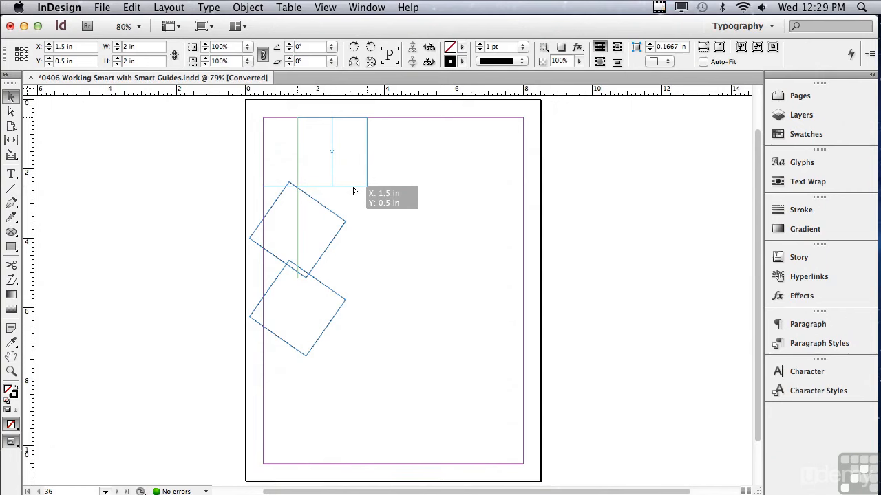
drag(353, 190, 362, 188)
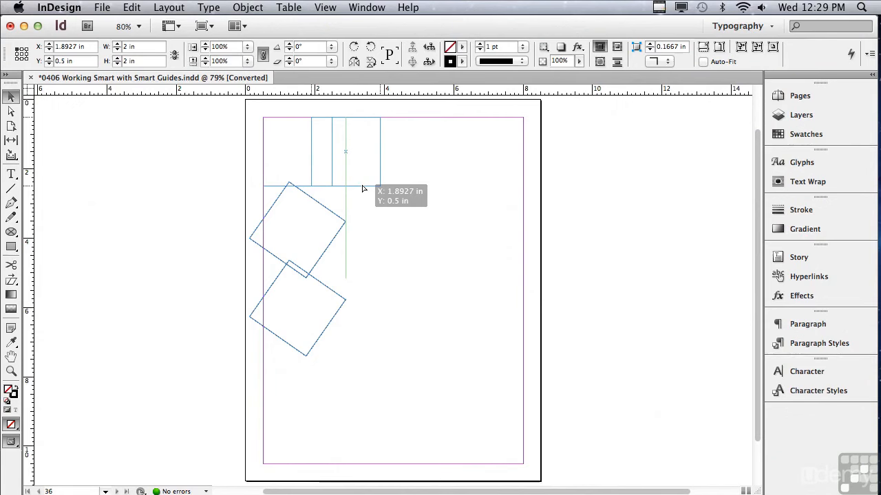
drag(363, 188, 362, 189)
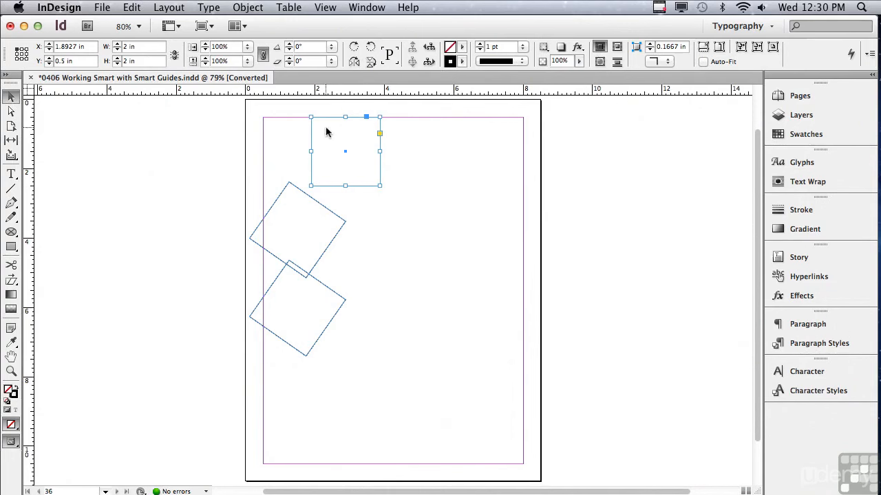
drag(328, 122, 332, 123)
Step: Draw a curved Pen tool path from about X 4.09, Y 3.26 in to a smooth point at X 6.25, Y 2.5 in
click(11, 203)
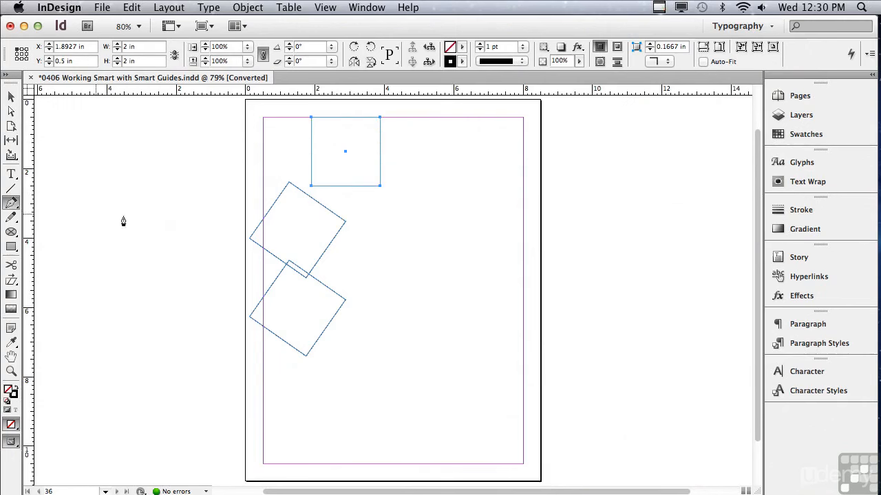
click(386, 212)
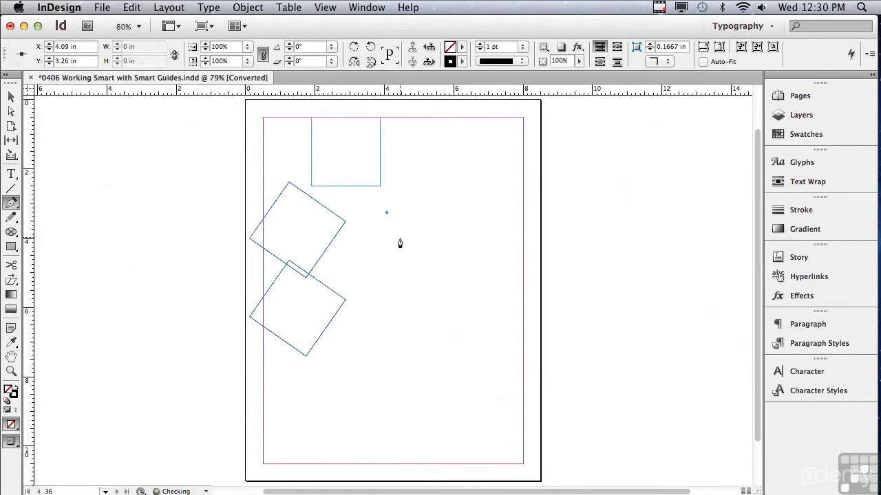
drag(463, 186, 483, 215)
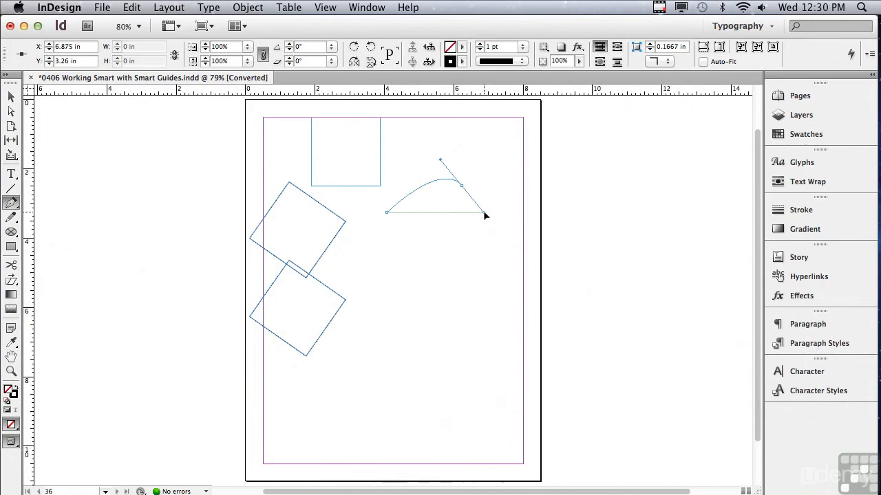
drag(484, 215, 394, 260)
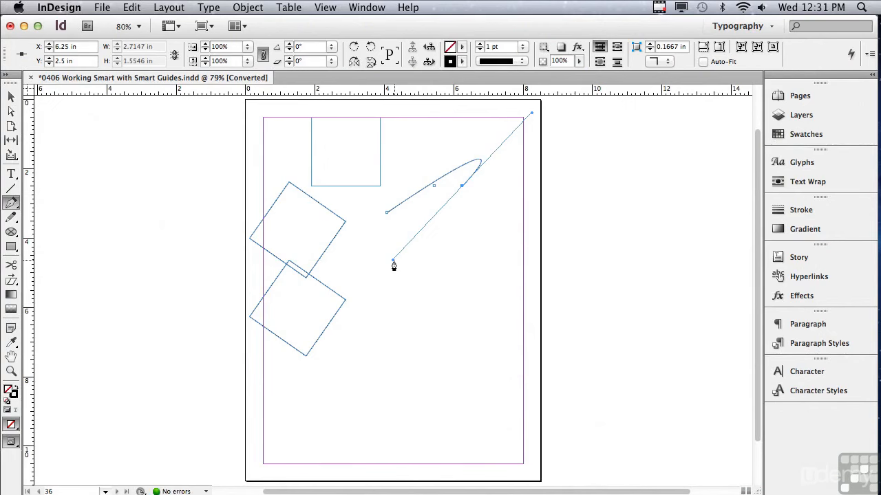
Step: Locate the Smart Guides toggle among the grid and guide options once more and leave without choosing anything
click(325, 7)
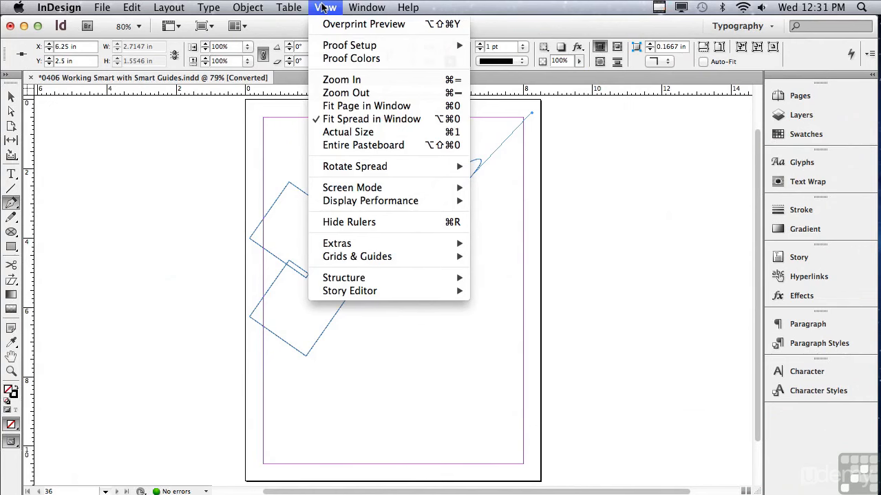
mouse_move(382, 256)
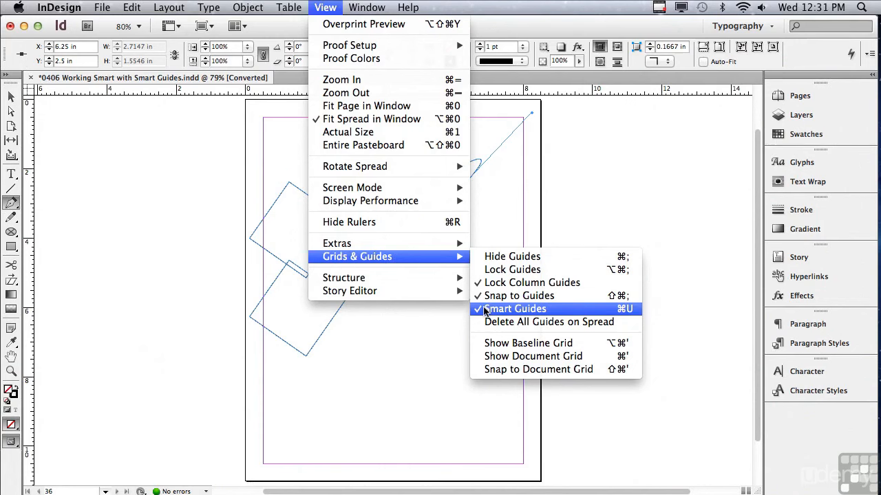
click(454, 322)
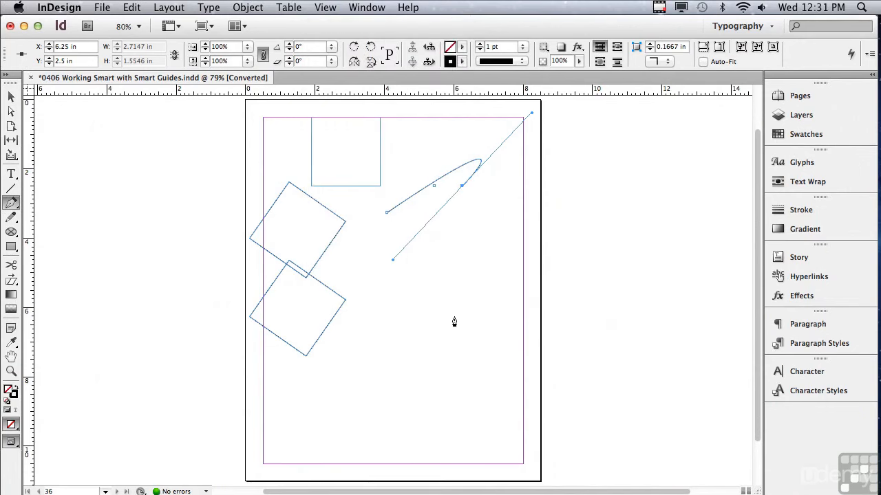